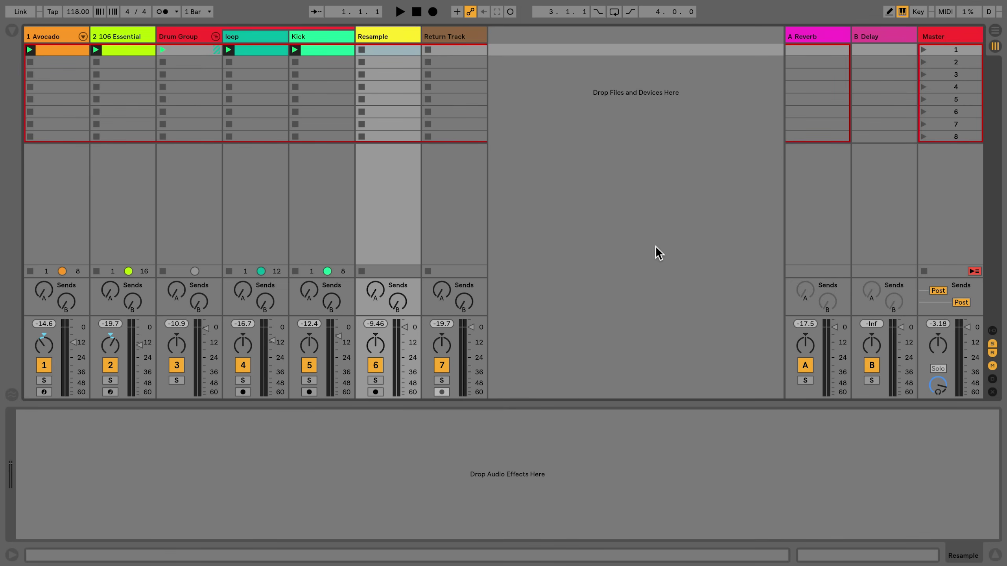
Step: Start the set playing so clips run on the Avocado, 106 Essential, Drum Group, loop and Kick tracks
key("space")
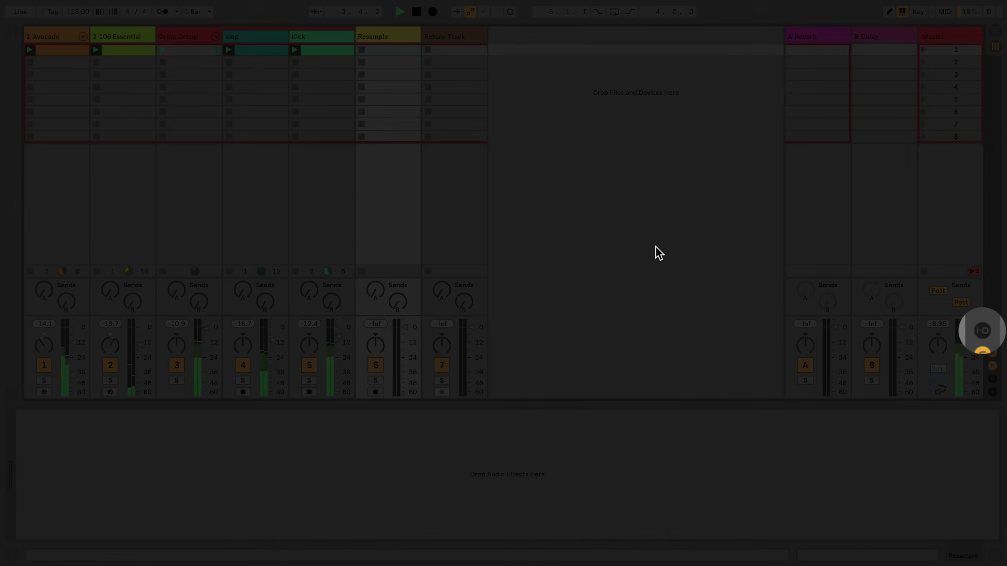
Step: Reveal the mixer's In/Out routing section and check the Avocado track's MIDI From sources
left_click(984, 335)
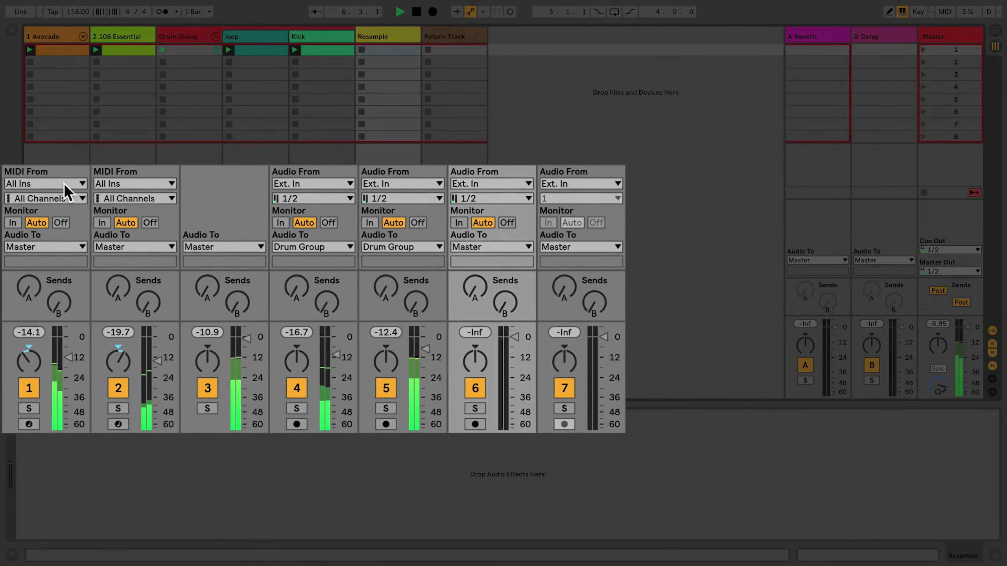
left_click(69, 214)
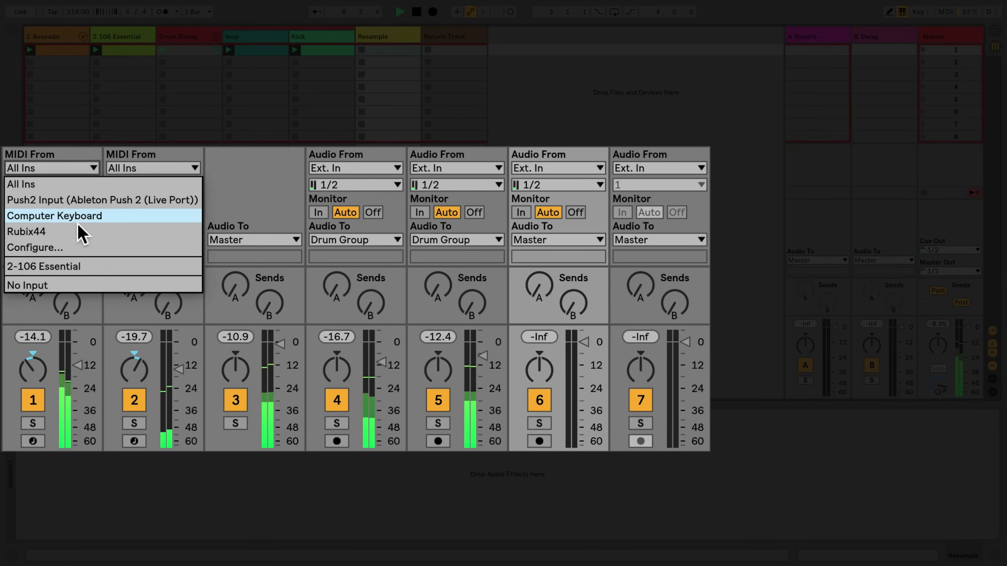
Step: Keep Avocado's MIDI input on All Ins and All Channels, and set its monitoring to In
left_click(86, 186)
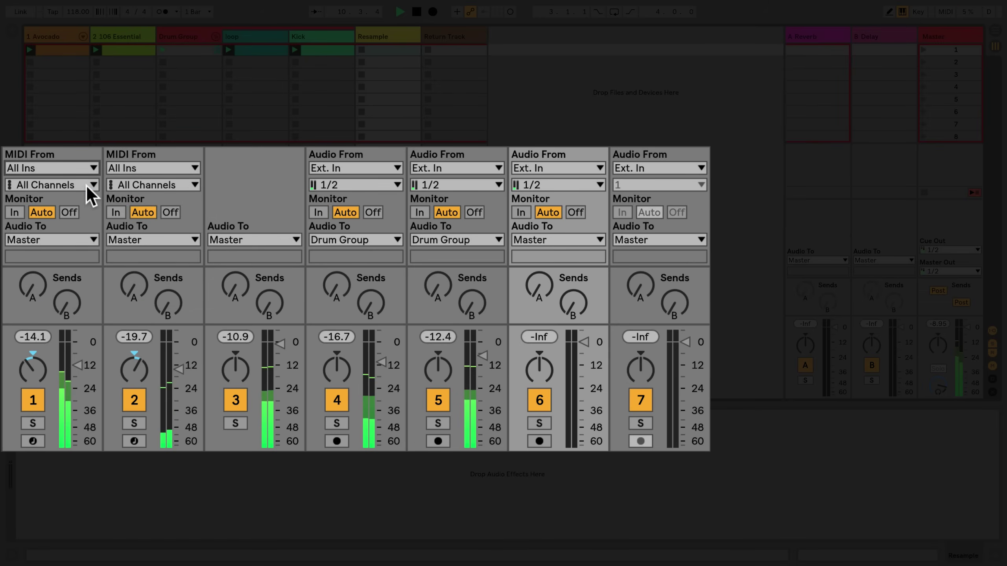
left_click(87, 185)
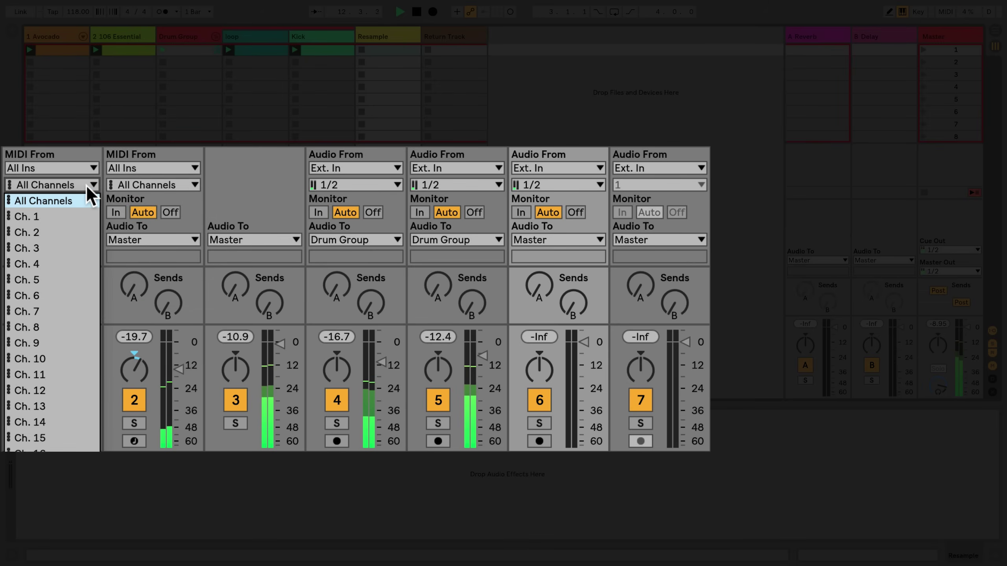
left_click(87, 186)
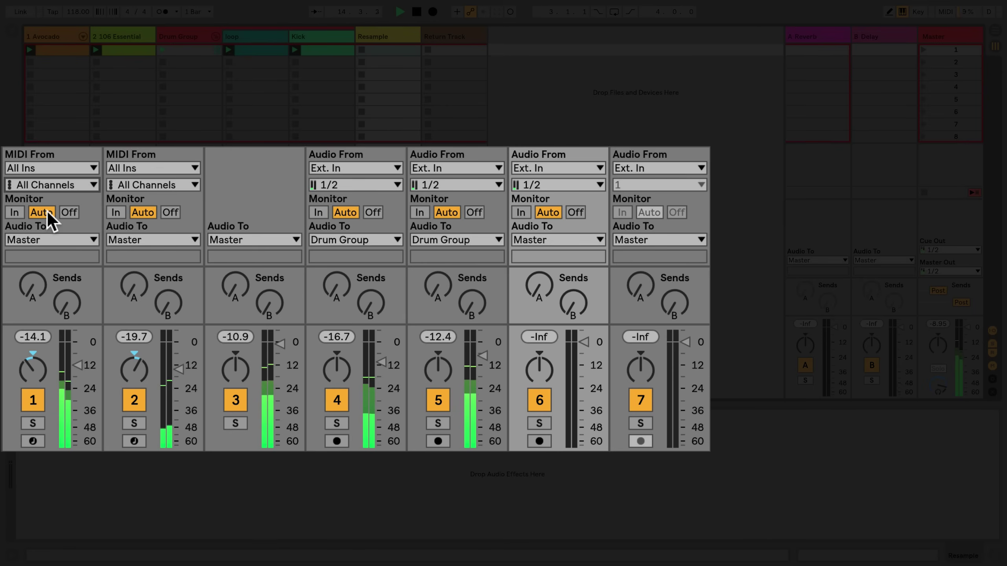
left_click(20, 212)
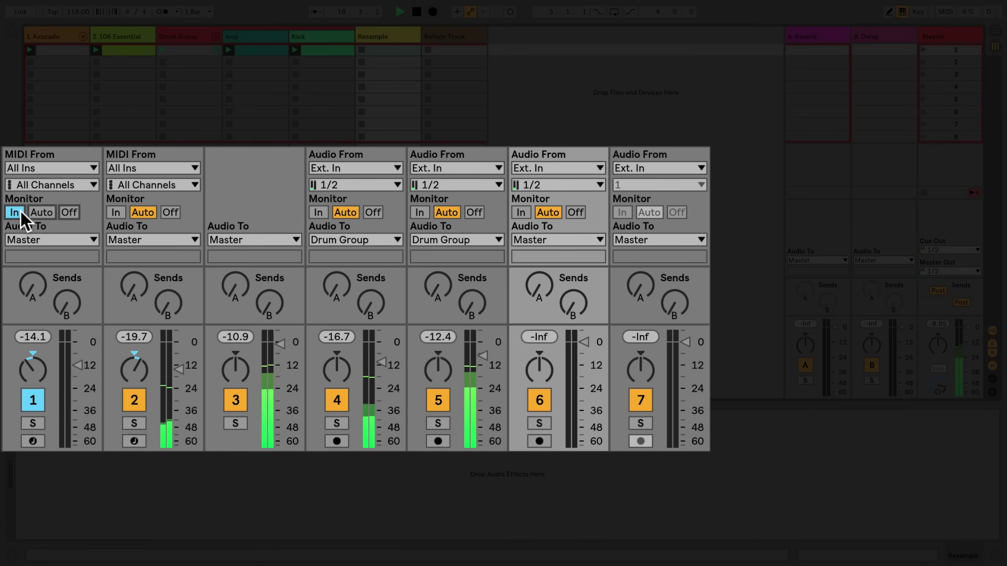
Step: Arm the Avocado track, set its monitoring back to Auto, and confirm its output stays on Master
key("Left")
key("Left")
key("Left")
key("Left")
key("Left")
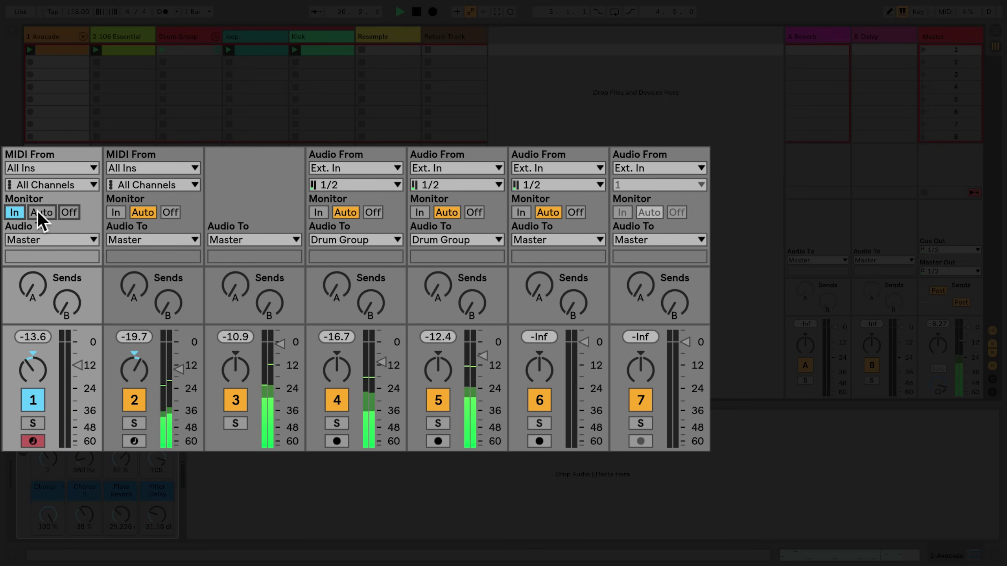
left_click(38, 211)
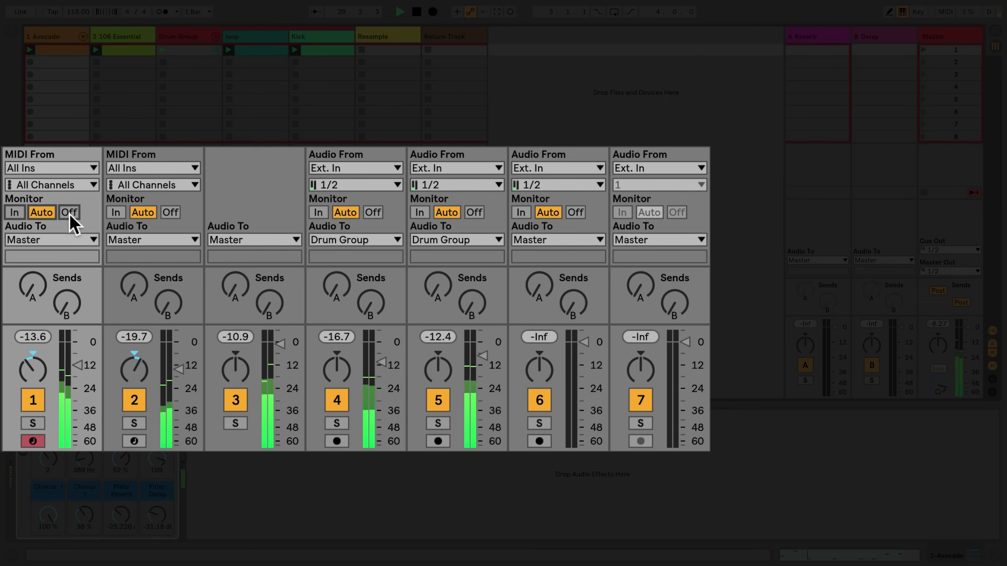
left_click(74, 240)
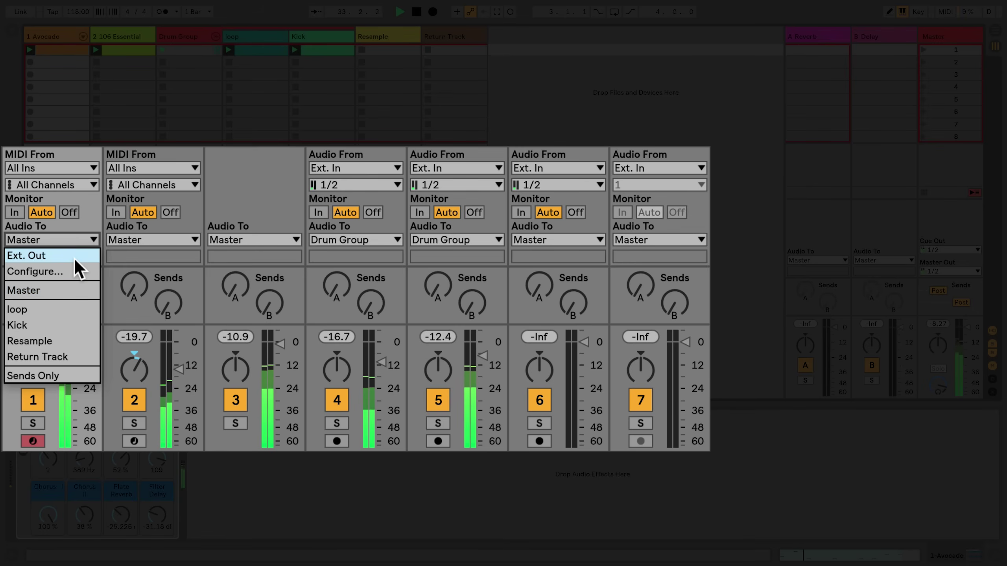
left_click(75, 258)
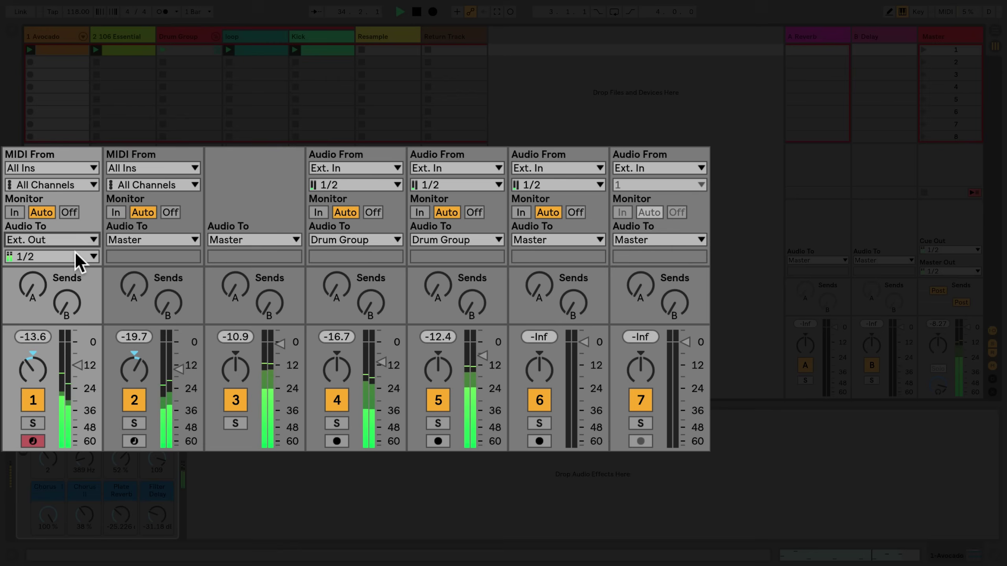
left_click(75, 253)
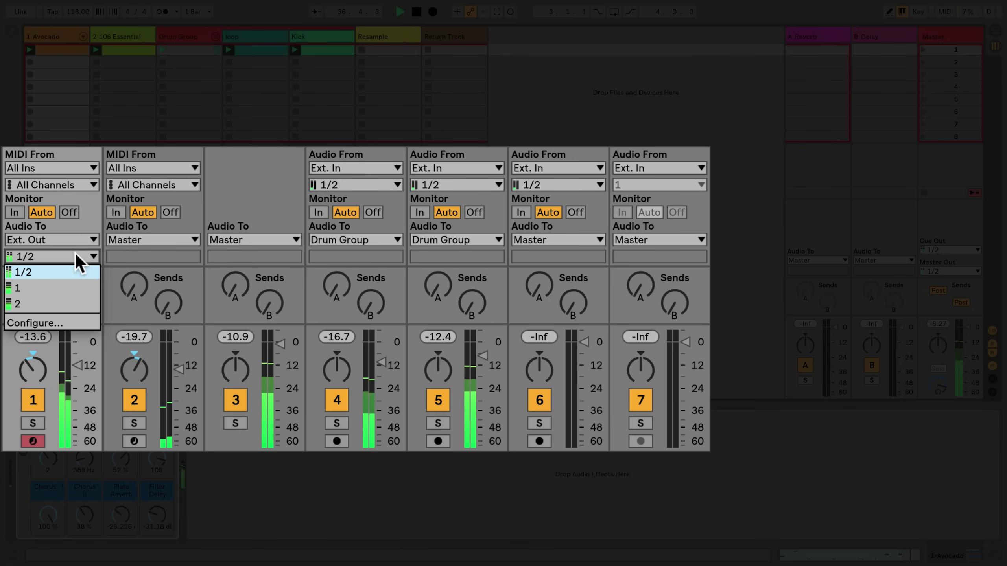
left_click(75, 254)
left_click(73, 237)
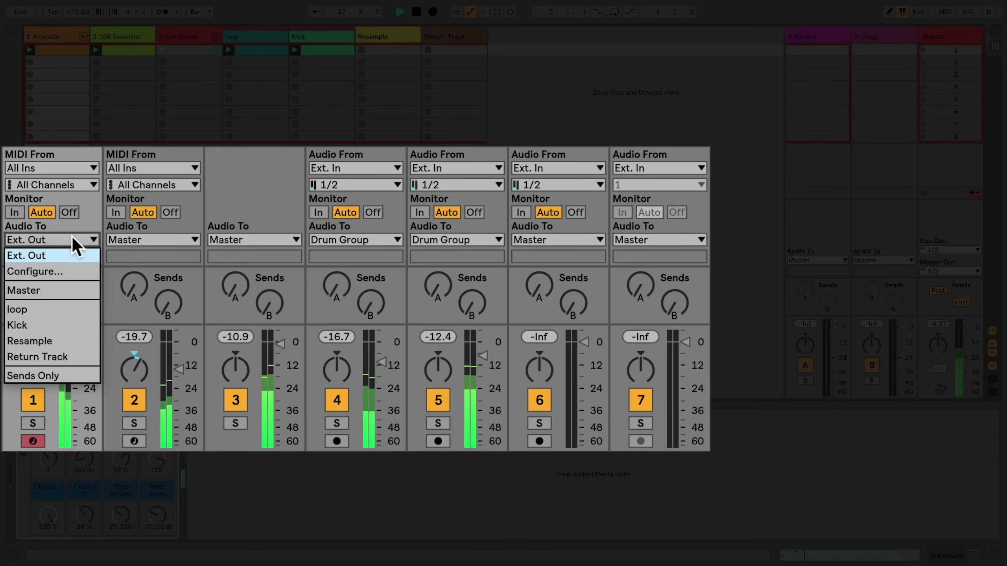
left_click(70, 293)
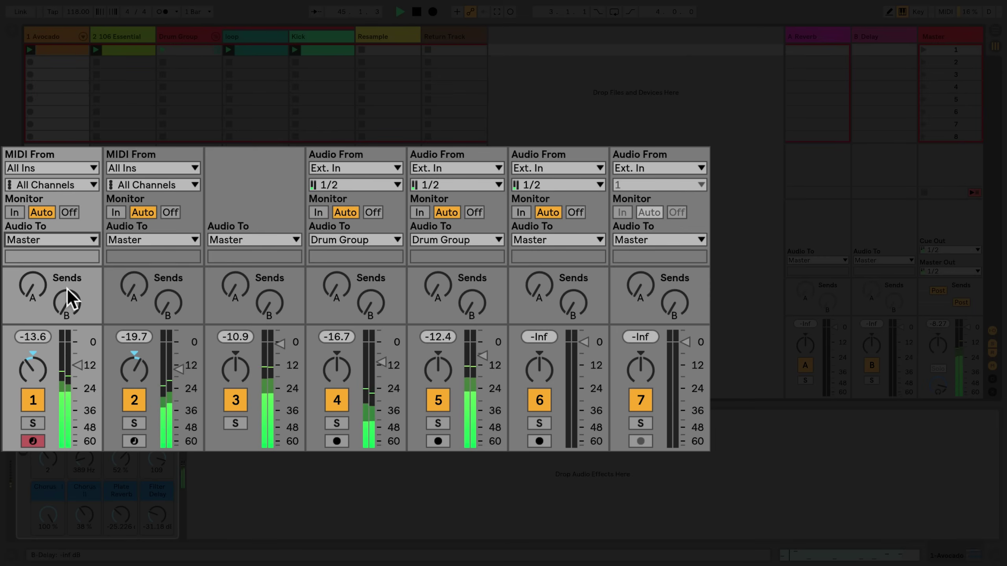
left_click(381, 167)
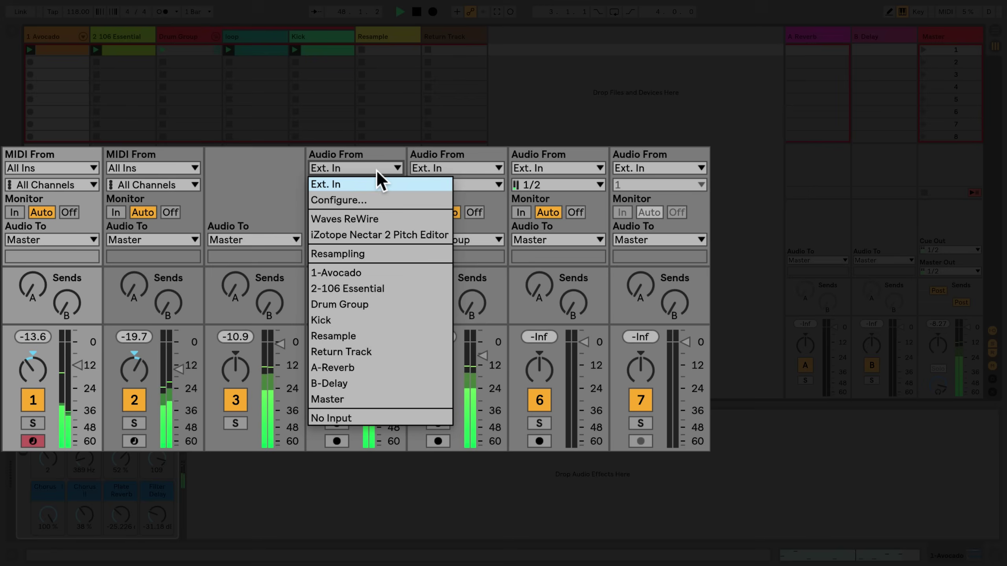
left_click(376, 171)
left_click(377, 182)
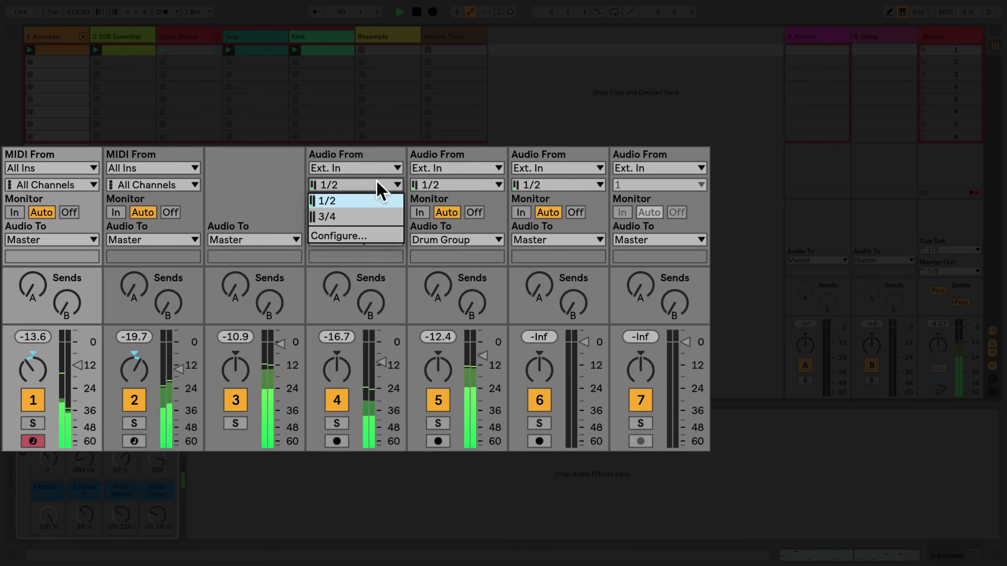
left_click(377, 182)
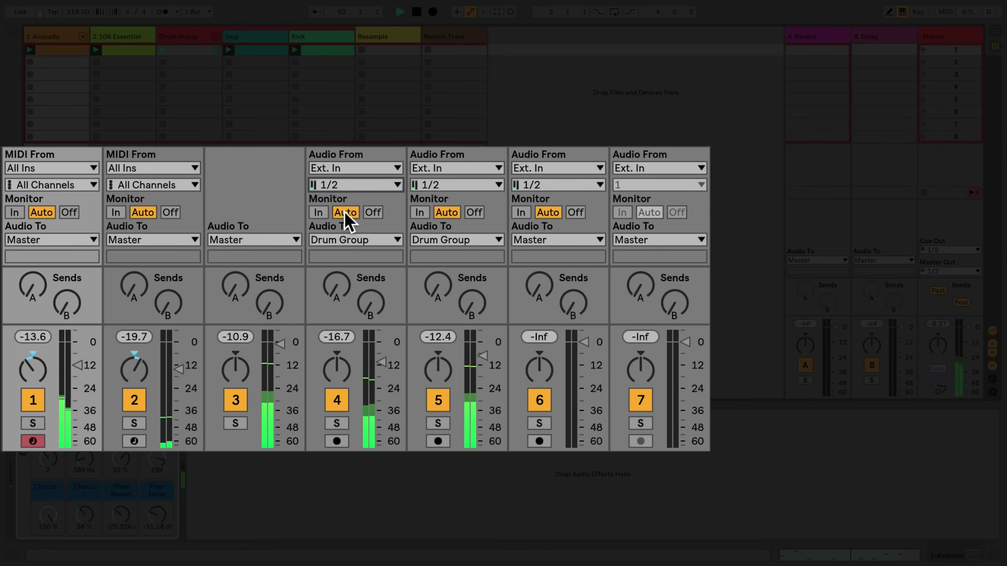
left_click(322, 213)
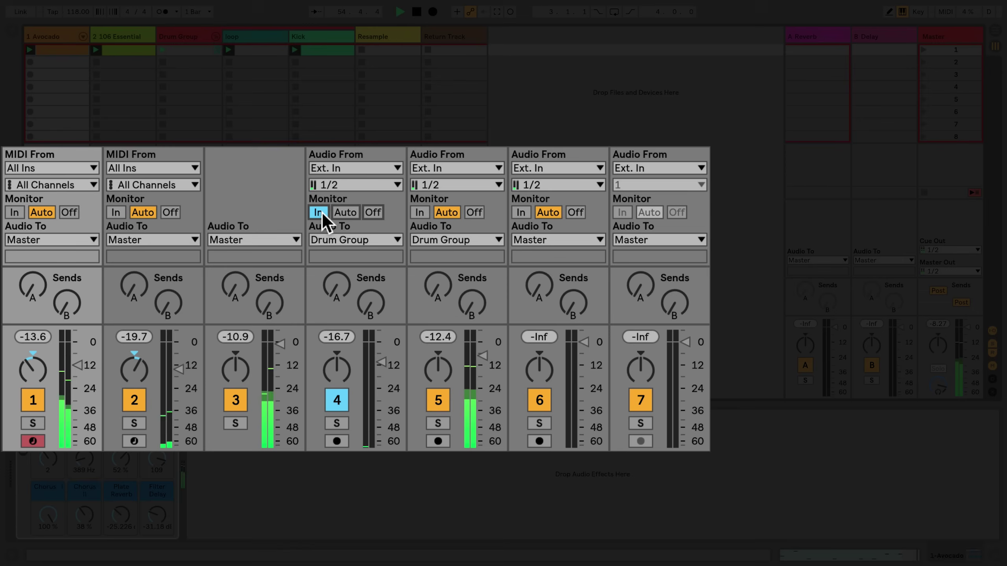
left_click(346, 213)
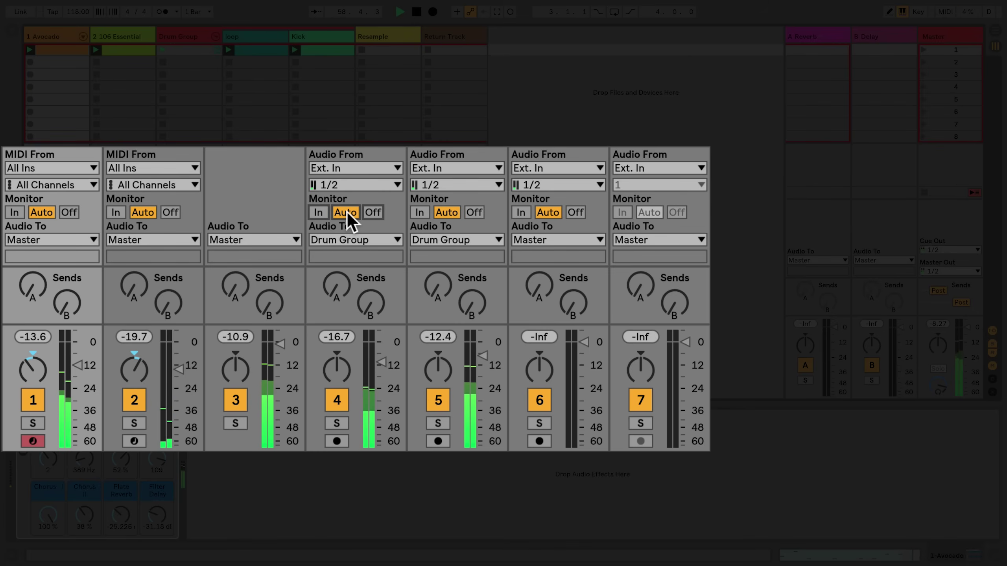
Step: Route the loop track's Audio To to Drum Group instead of Ext. Out, leaving track 3 on Master
left_click(357, 240)
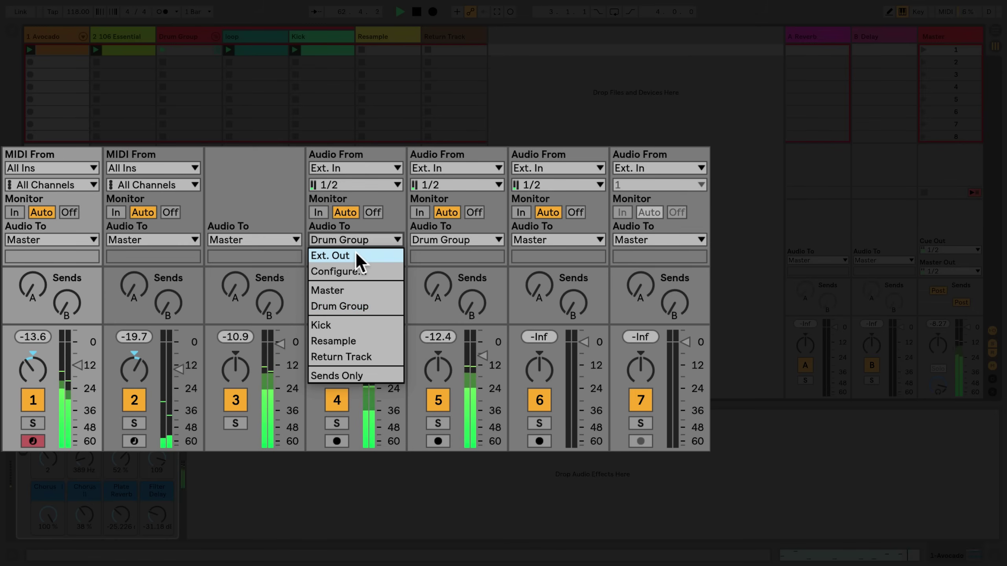
left_click(355, 253)
left_click(355, 256)
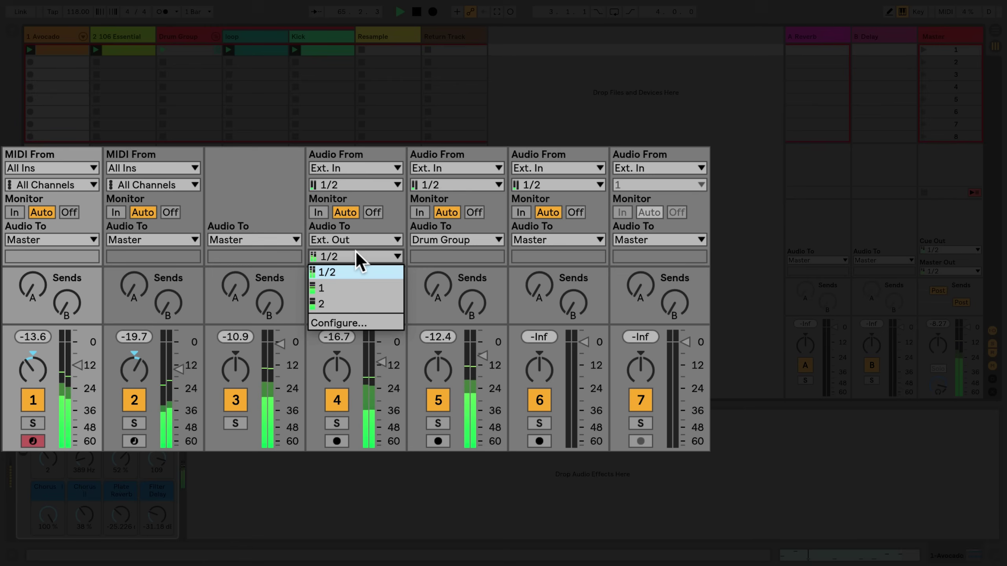
left_click(355, 252)
left_click(355, 240)
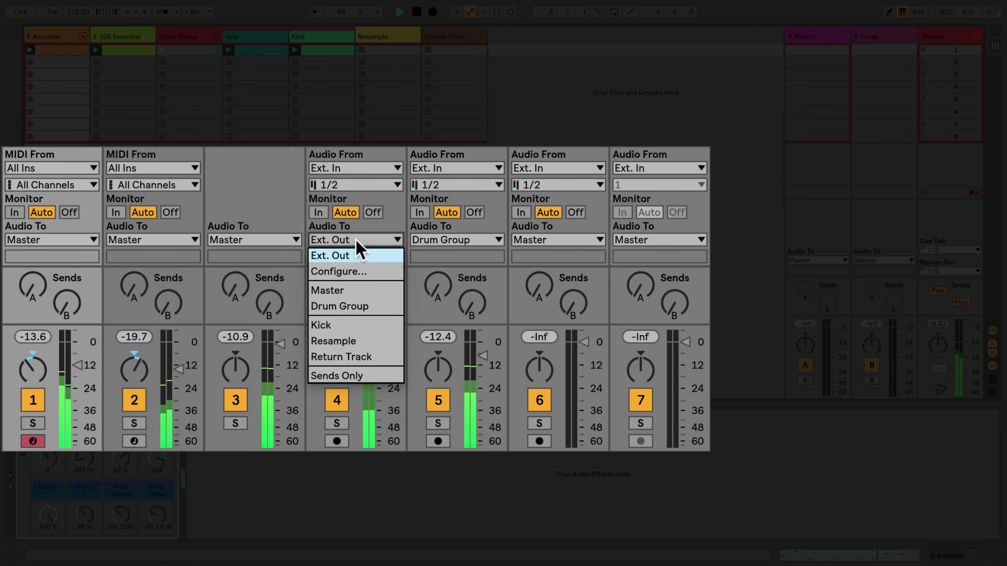
left_click(365, 306)
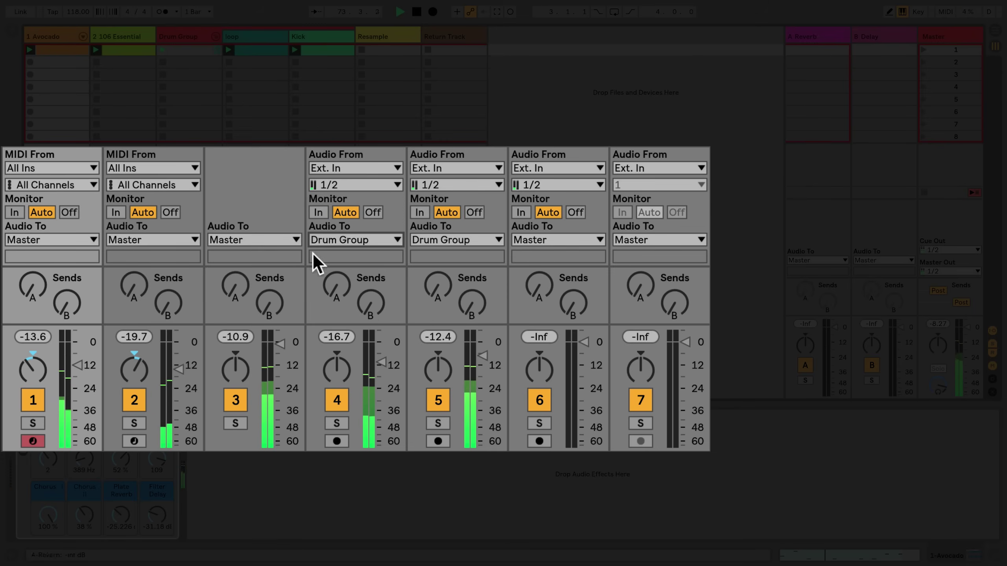
left_click(284, 237)
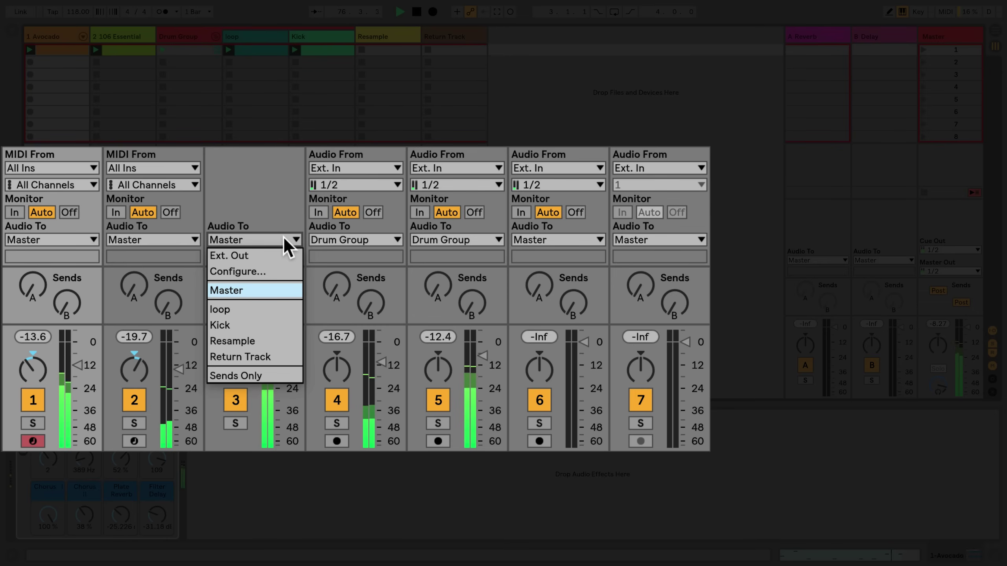
left_click(283, 238)
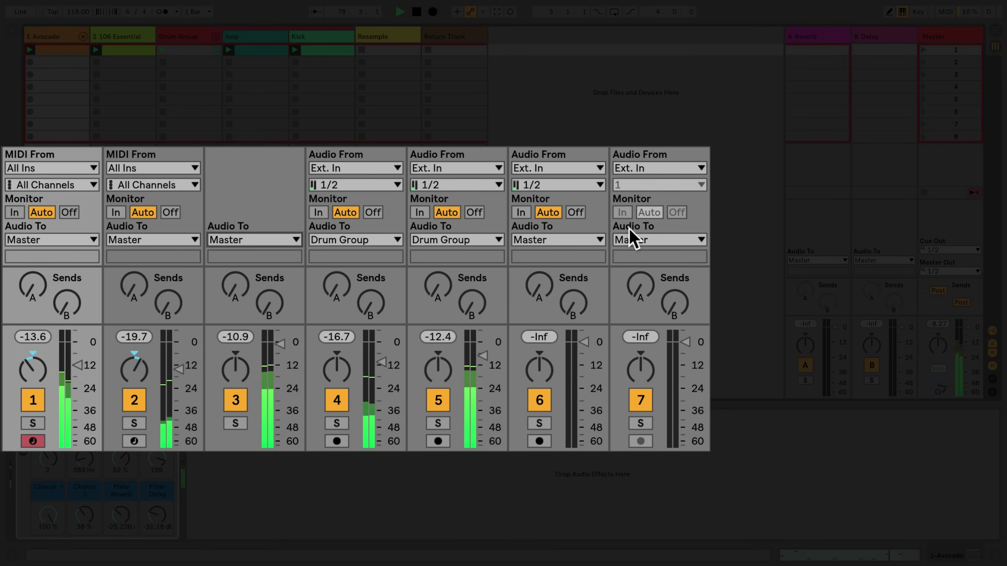
Step: Set the Resample track's Audio From to Resampling and arm it for recording
left_click(594, 175)
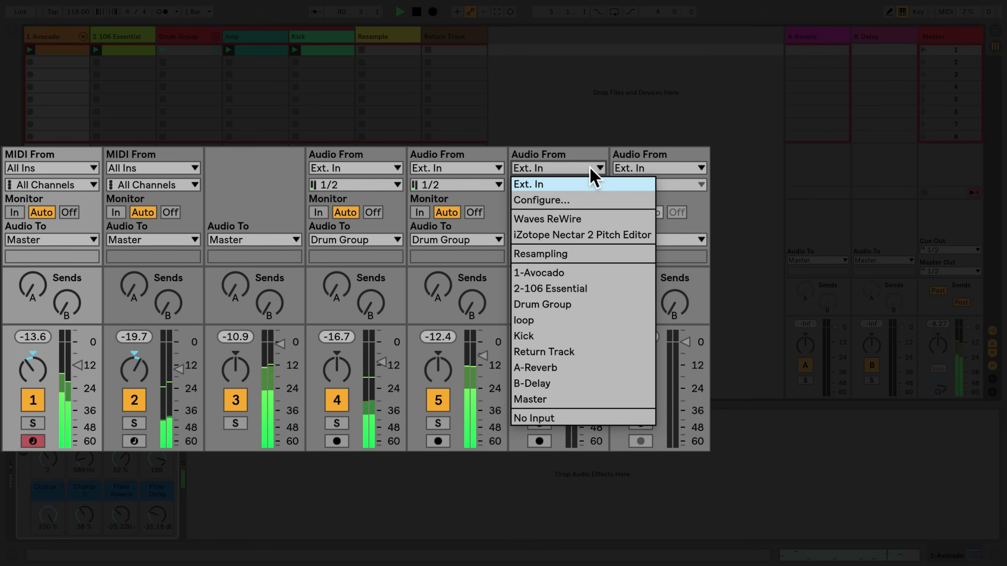
left_click(610, 259)
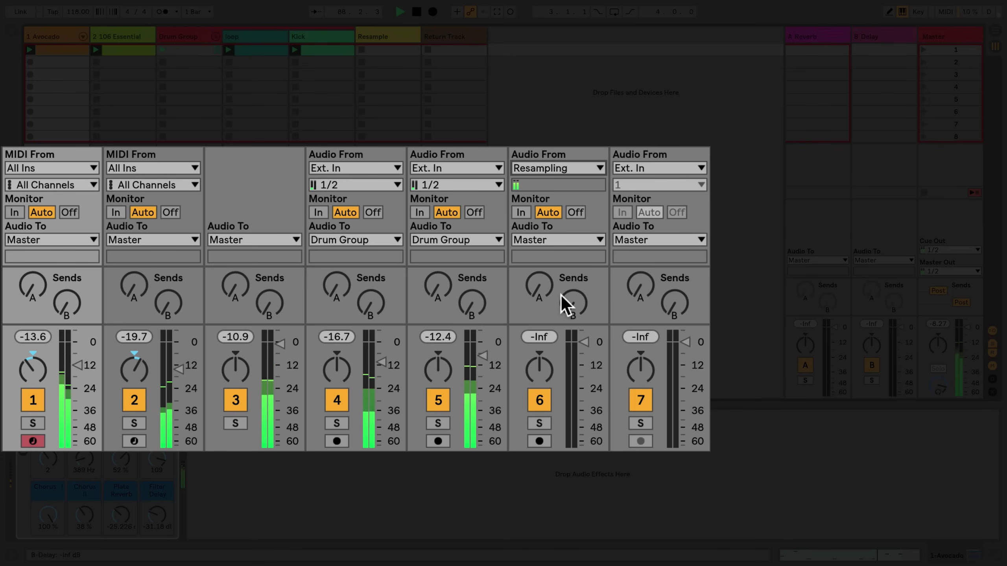
left_click(539, 441)
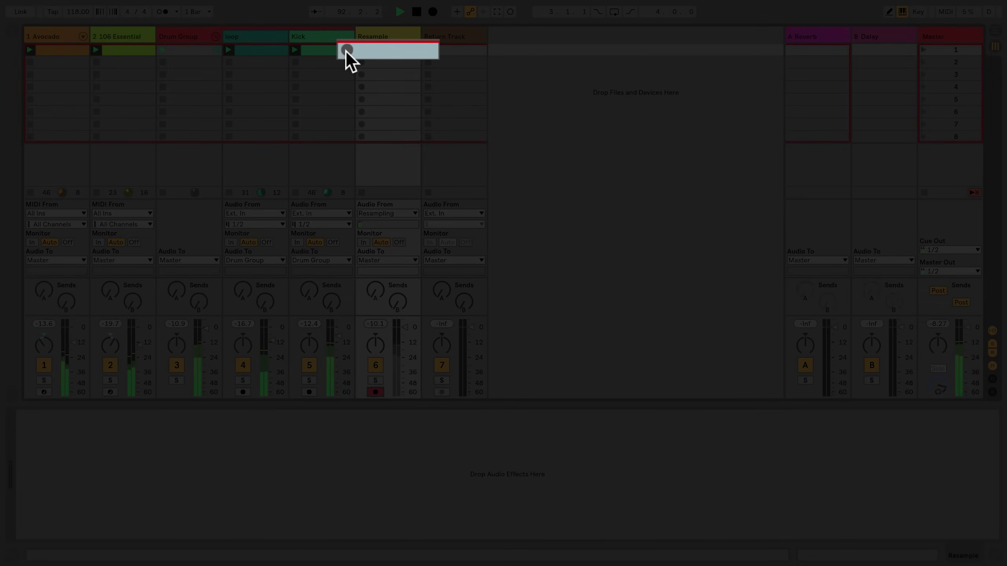
Step: Record clip Resample 2 on the Resample track, solo it to listen, then stop it and unsolo
left_click(346, 51)
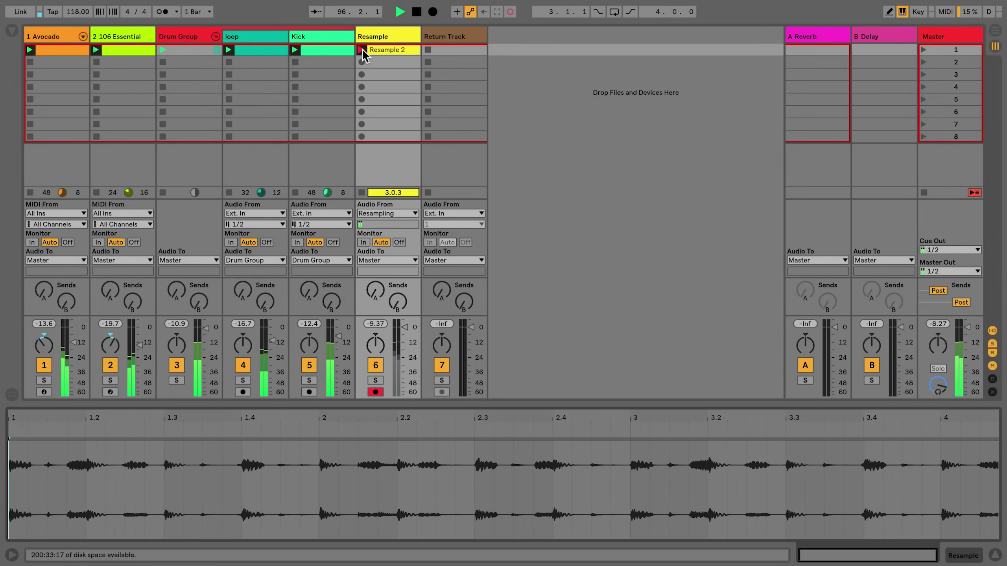
left_click(375, 380)
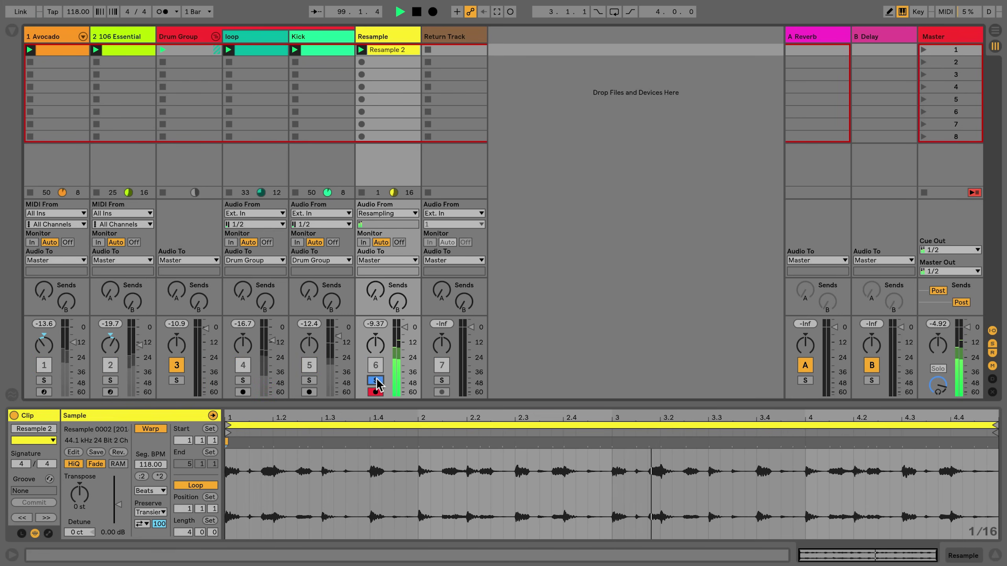
left_click(361, 193)
left_click(376, 380)
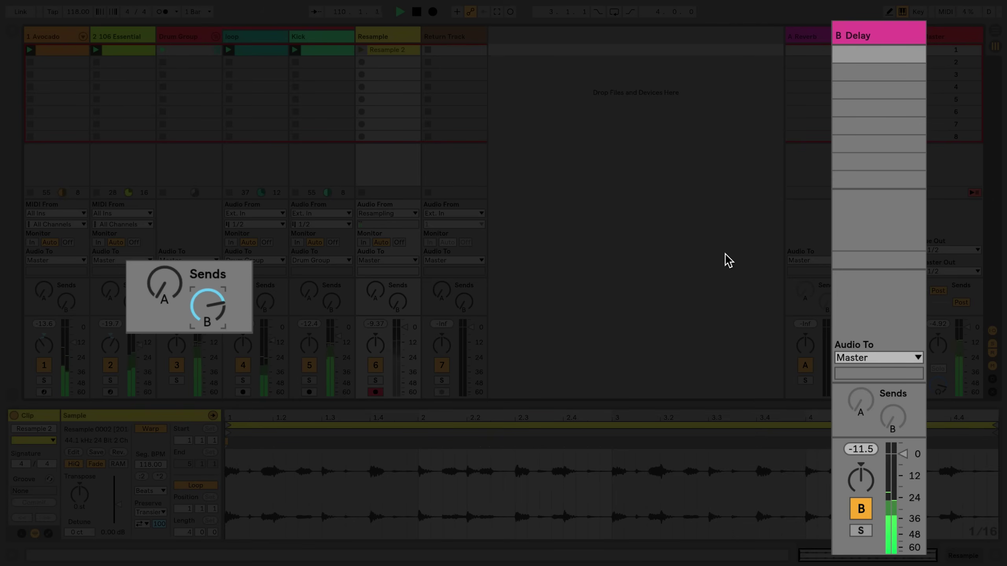
Step: Set B Delay's Audio To to Return Track and arm the Return Track
left_click(888, 359)
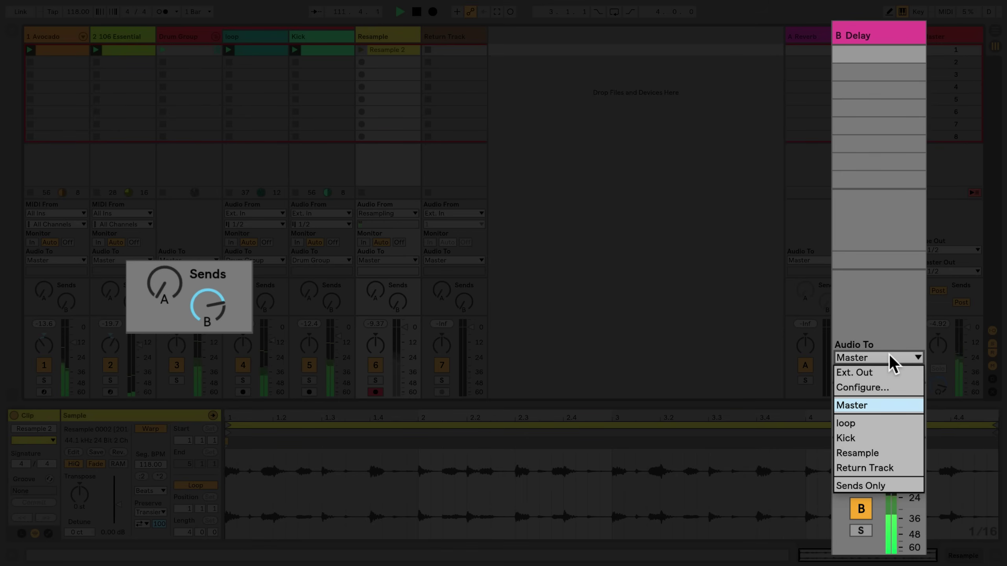
left_click(895, 462)
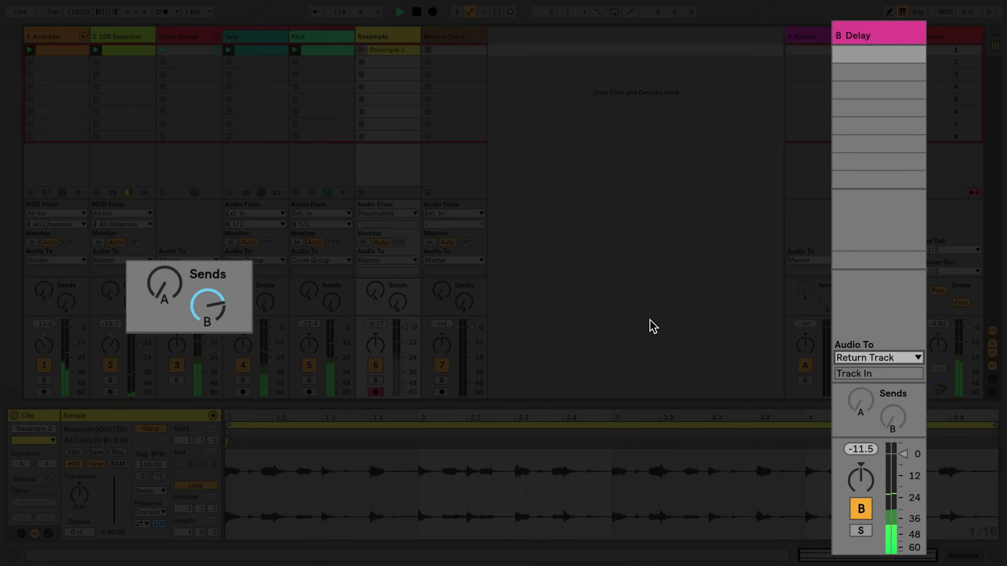
left_click(442, 391)
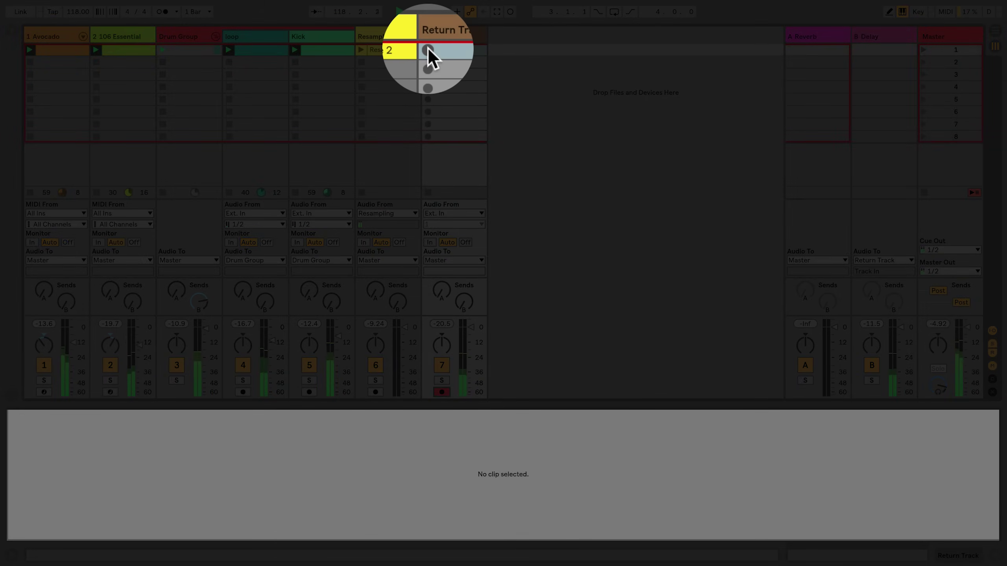
Step: Record the Return Track 2 clip while raising Drum Group's Send B to -1.3 dB, then loop it
left_click(427, 50)
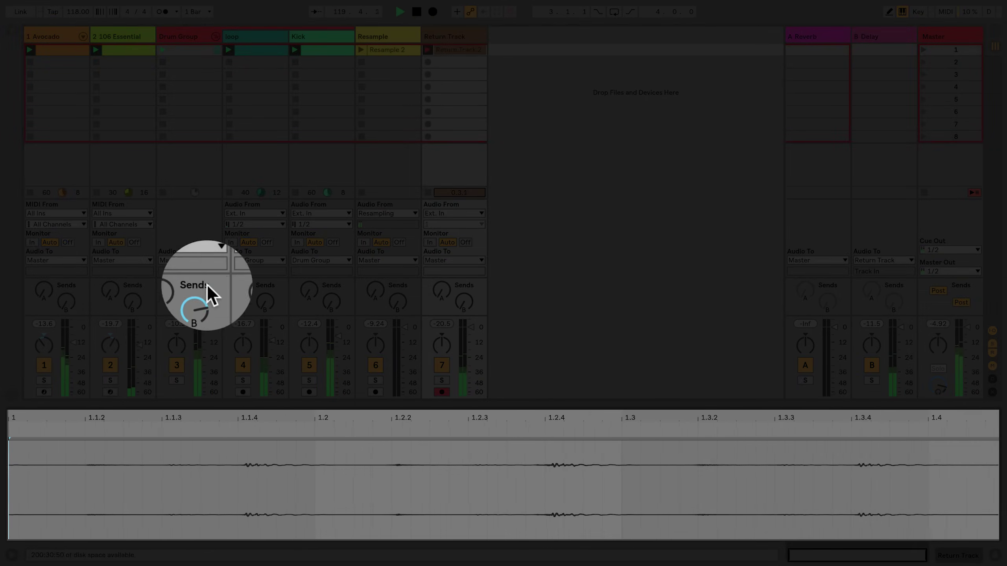
left_click_drag(199, 302, 202, 305)
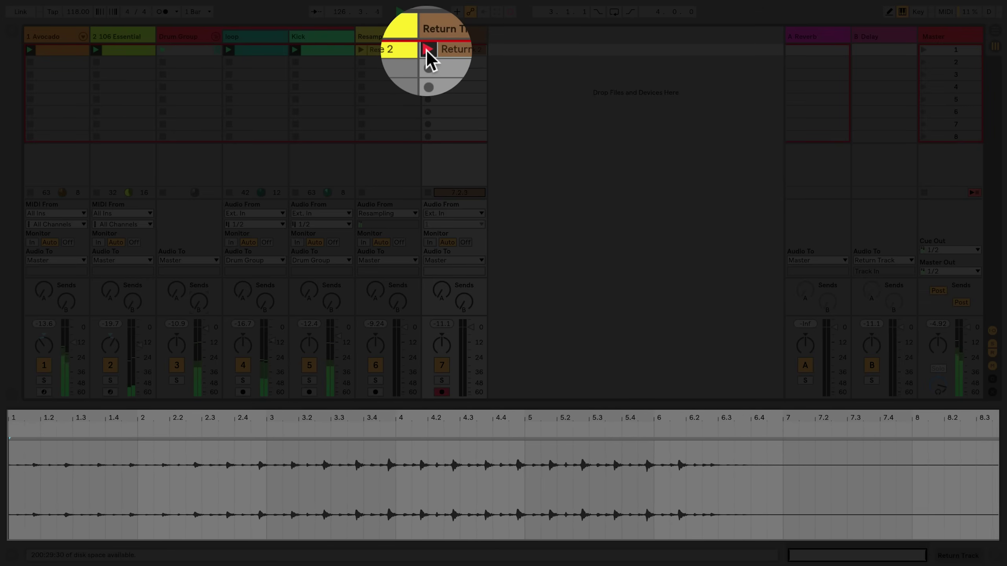
left_click(426, 50)
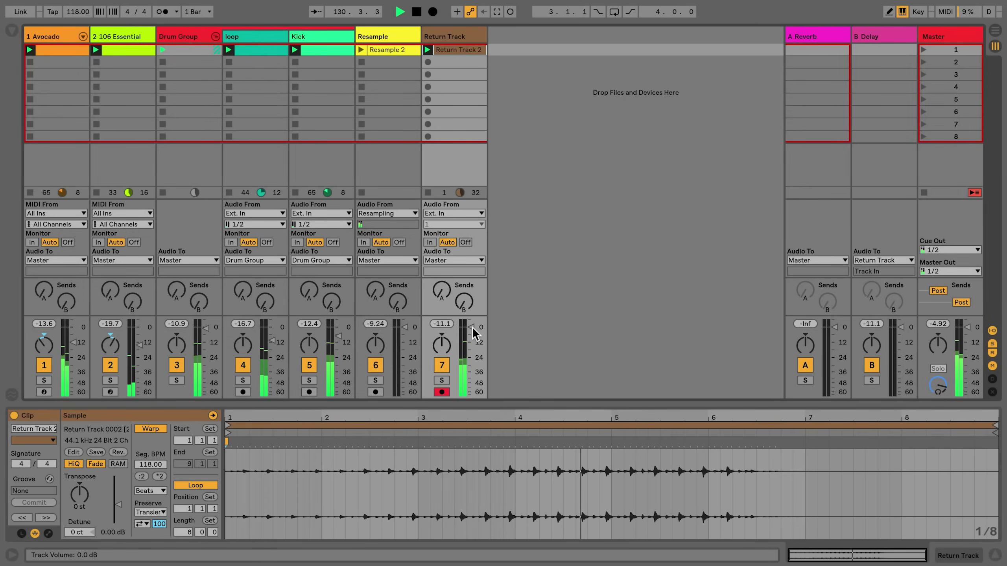
Step: Stop the Return Track 2 clip and check the Master's Cue Out and Master Out, both on 1/2
left_click(429, 193)
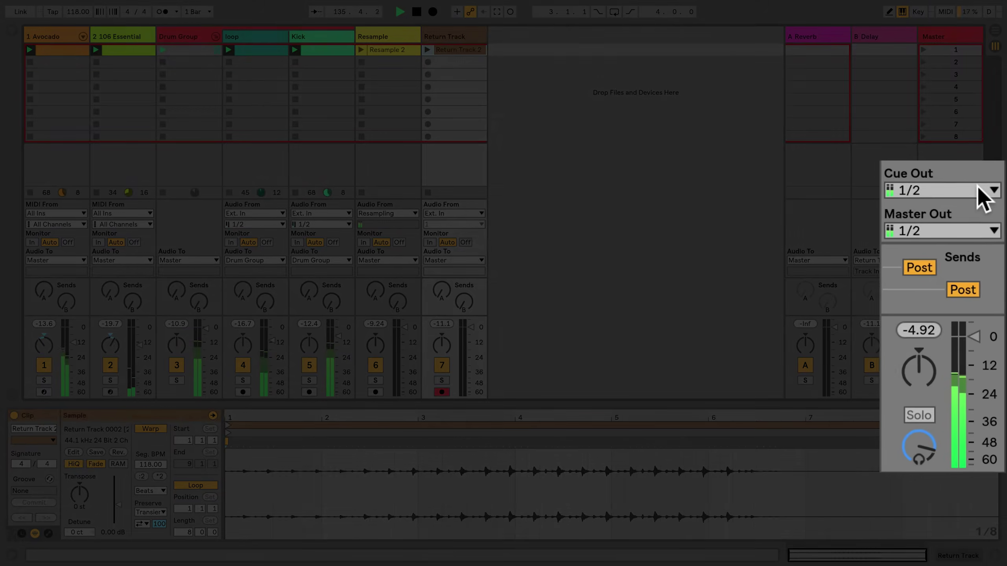
left_click(971, 249)
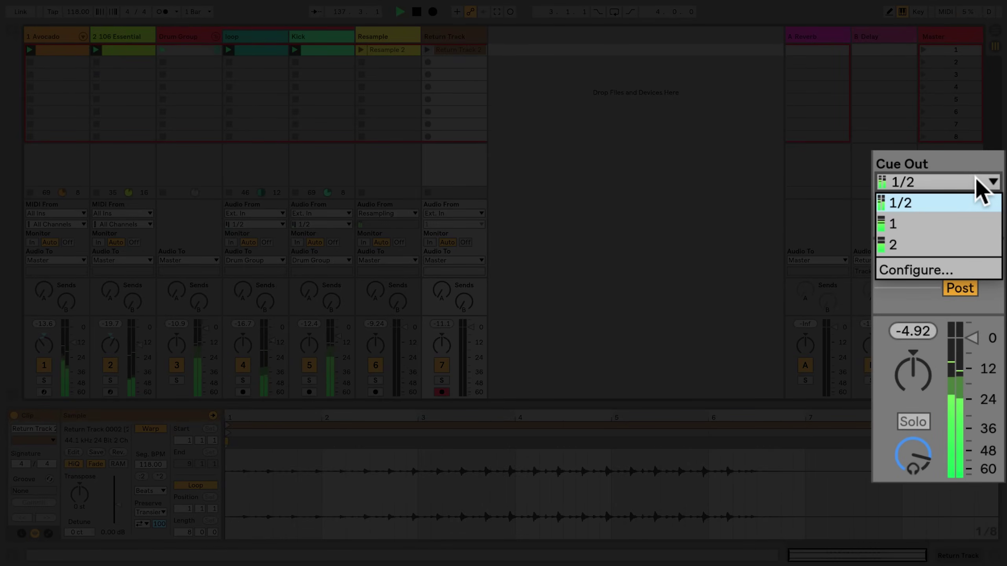
left_click(976, 179)
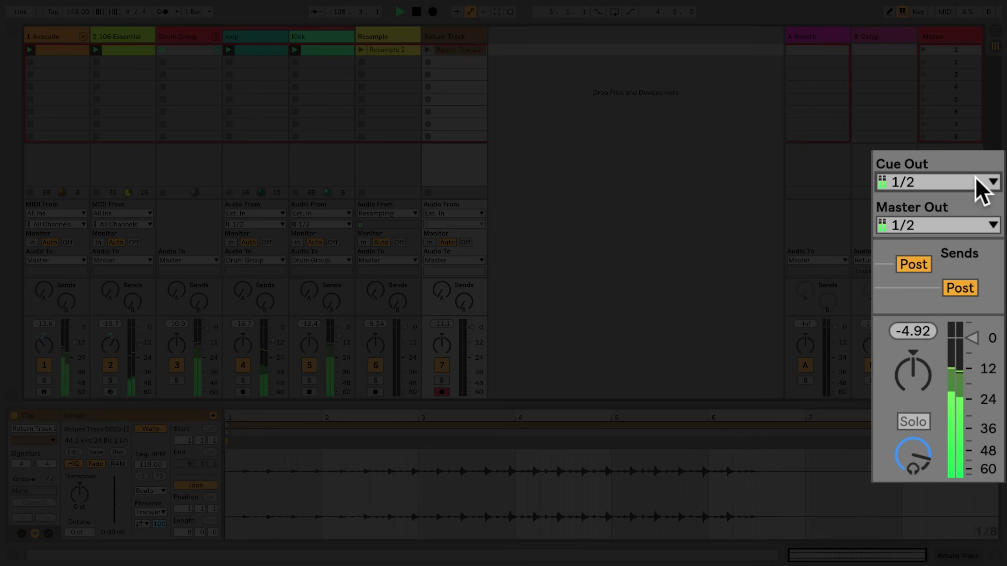
left_click(969, 222)
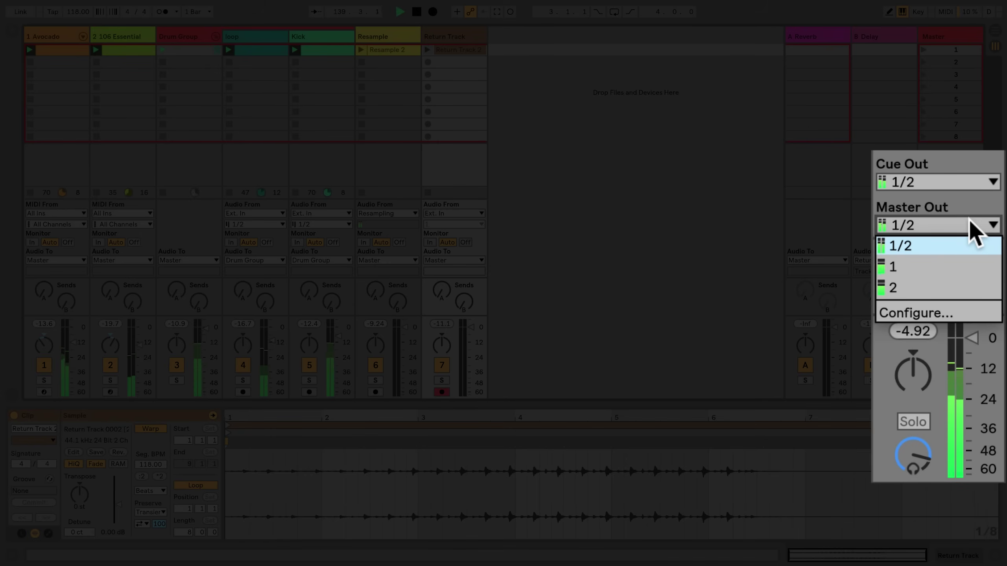